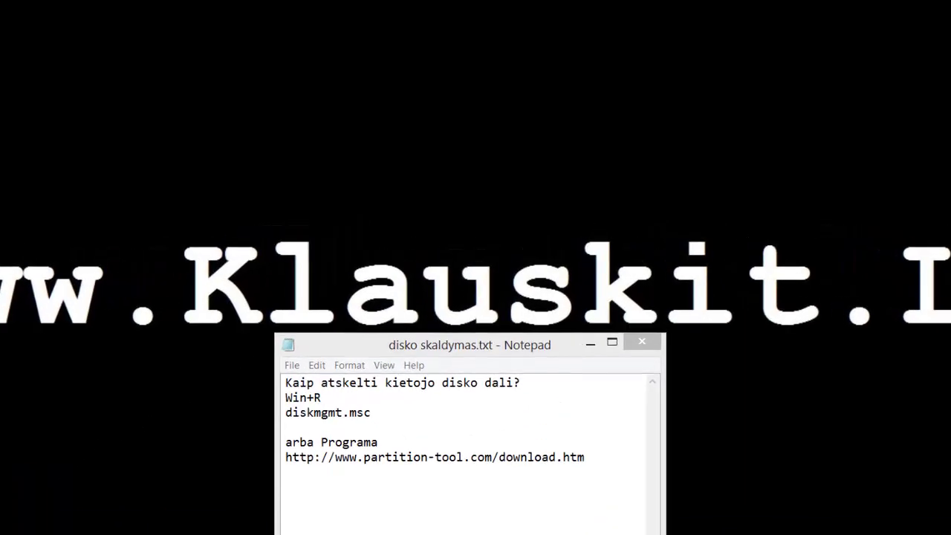
# - Open This PC and examine the drives, including the HDD1 PART1 (D:) and HDD1 PART2 (F:) partitions, and minimize the window
pyautogui.press('super+e')
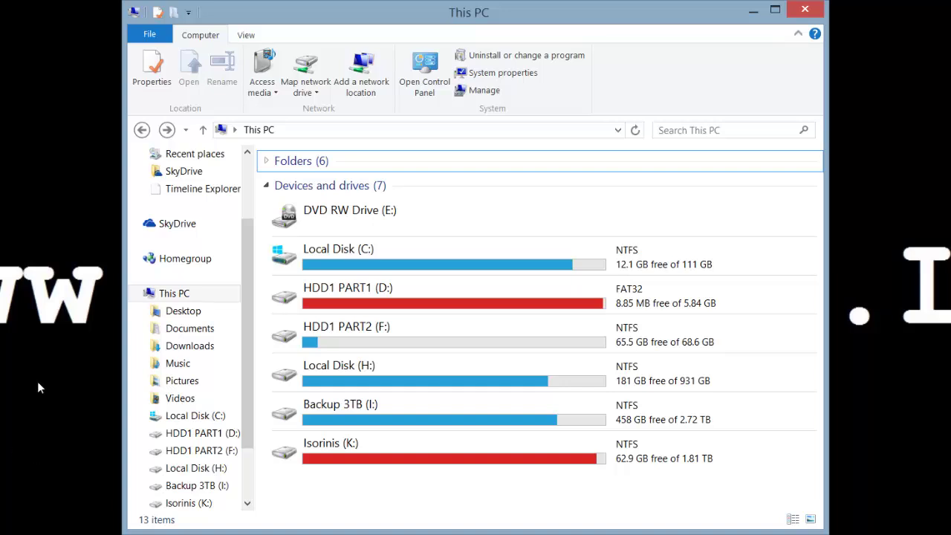
pyautogui.click(301, 247)
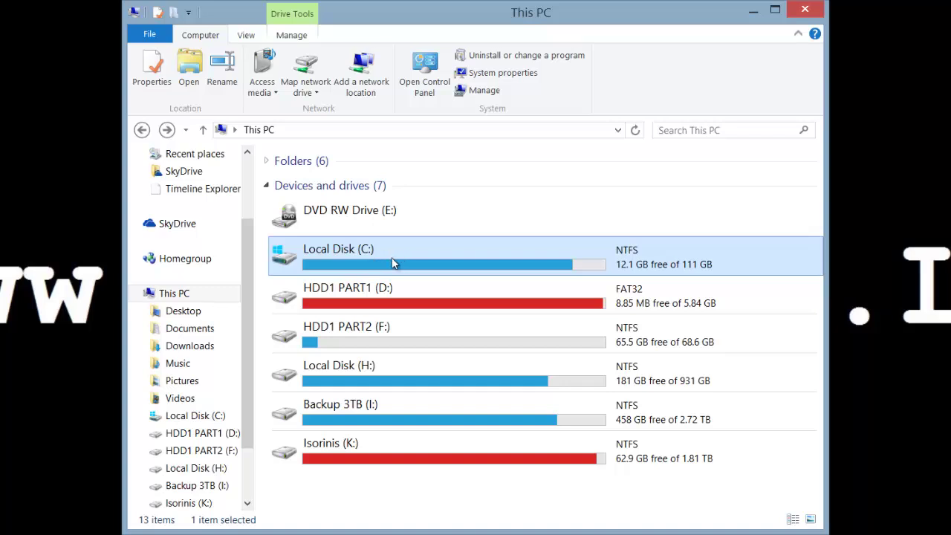
pyautogui.moveTo(345, 310)
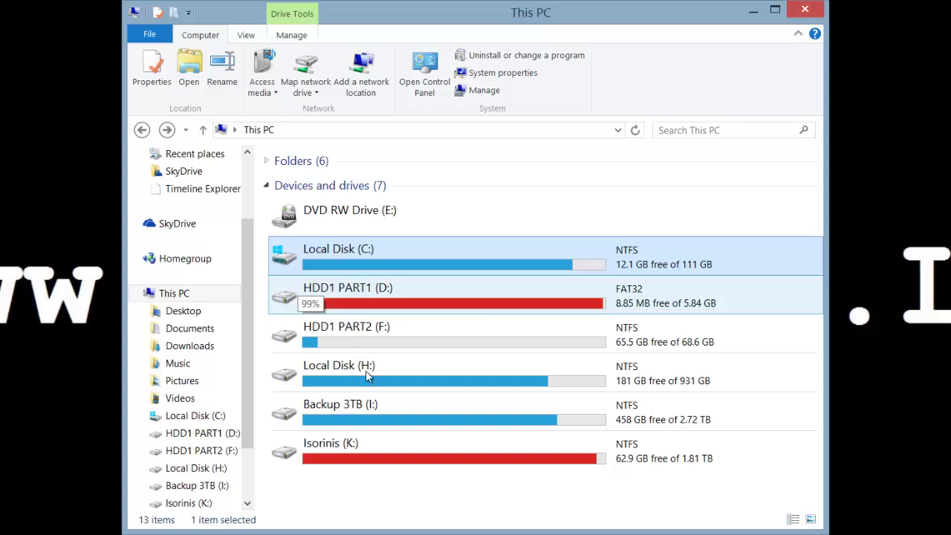
pyautogui.click(306, 303)
pyautogui.keyDown('ctrl'); pyautogui.click(345, 332); pyautogui.keyUp('ctrl')
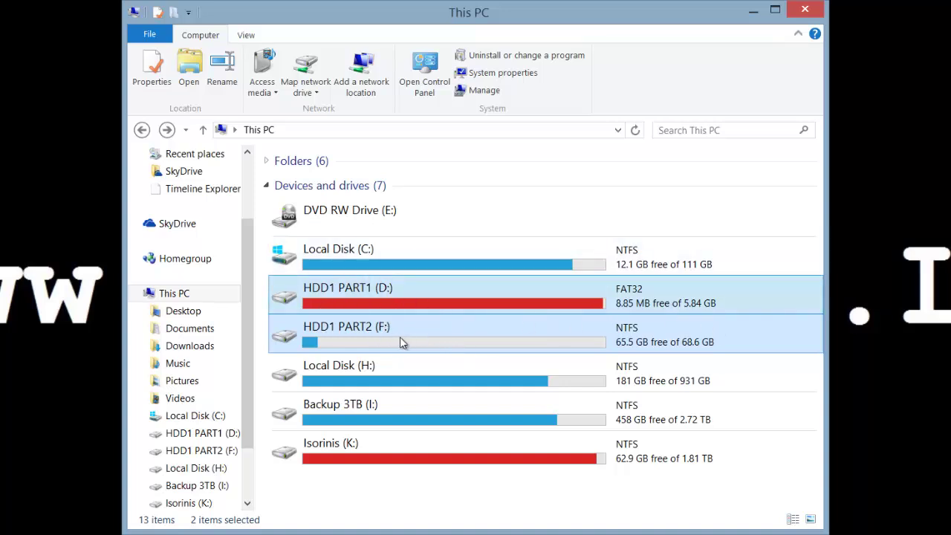
pyautogui.moveTo(407, 341)
pyautogui.click(755, 10)
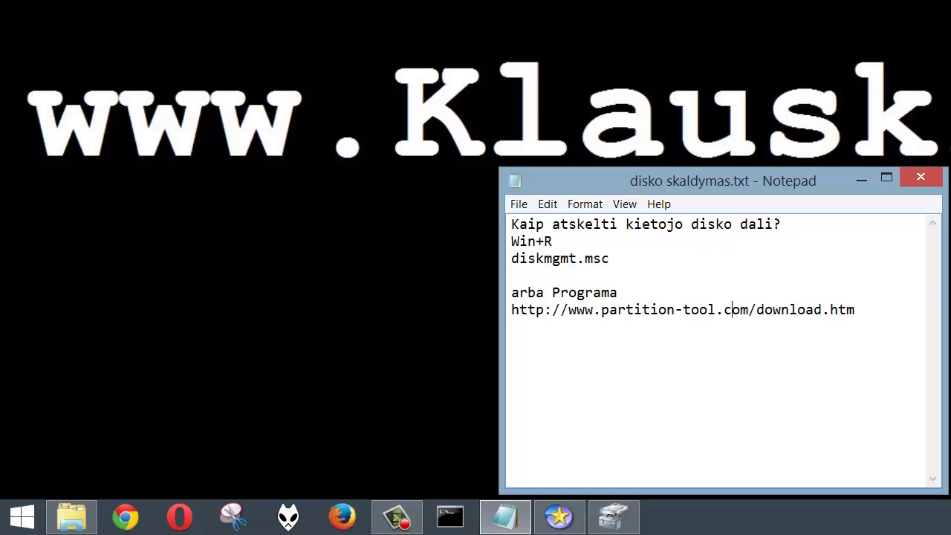
# - Open Disk Management by running diskmgmt.msc
pyautogui.press('super+r')
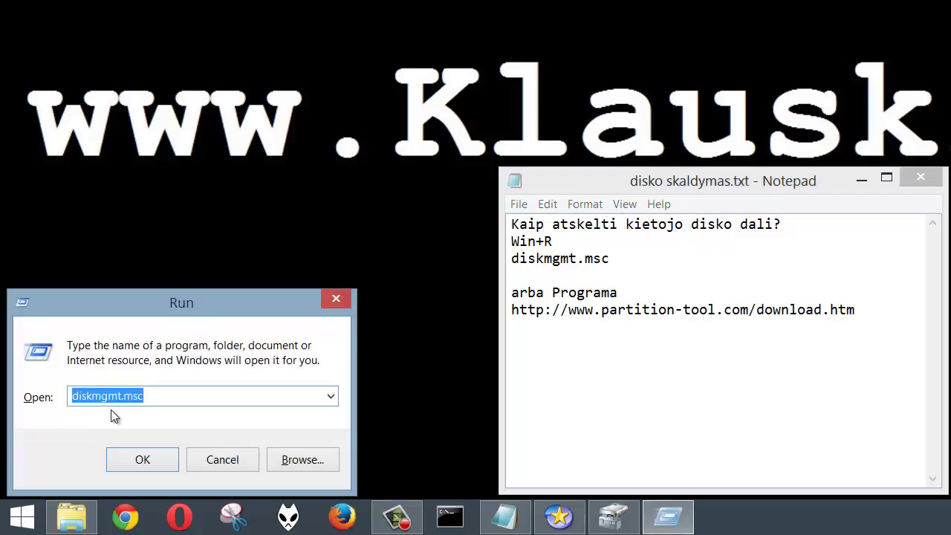
pyautogui.click(106, 395)
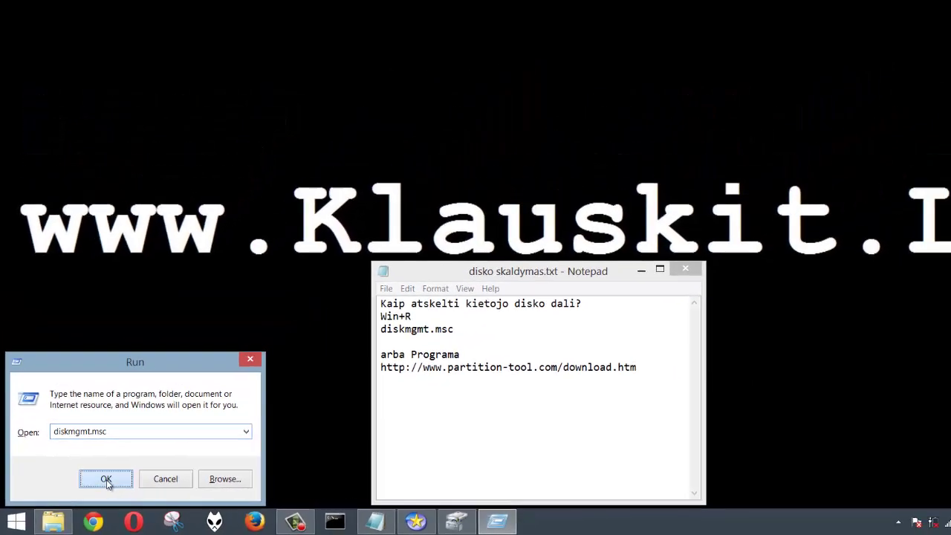
pyautogui.click(107, 479)
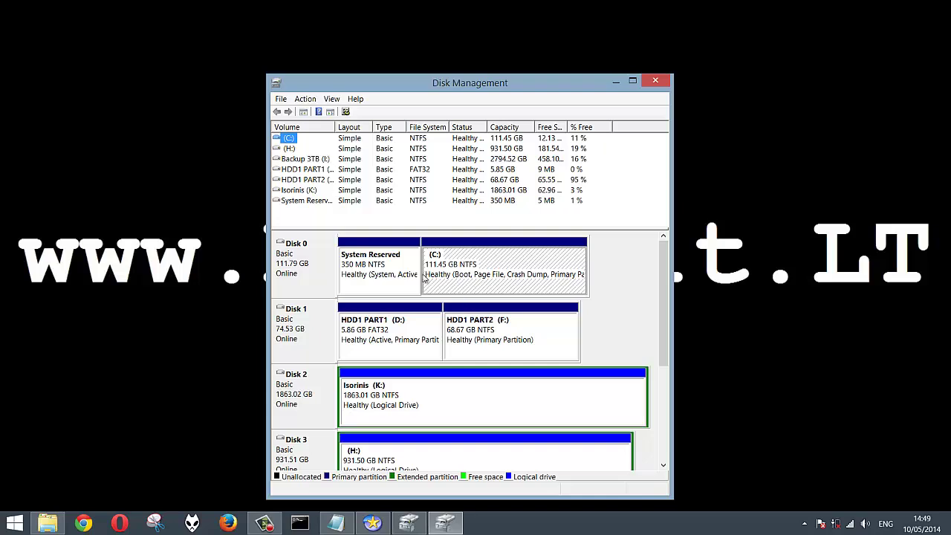
# - Examine the disks in Disk Management and compare the HDD1 PART2 (F:) partition on Disk 1 with its entry in This PC
pyautogui.click(301, 286)
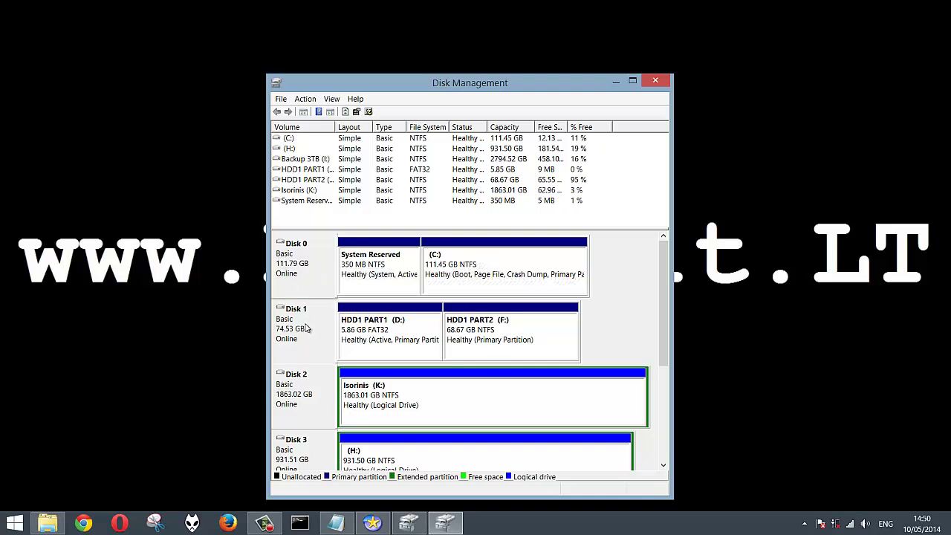
pyautogui.scroll(-3, 312, 402)
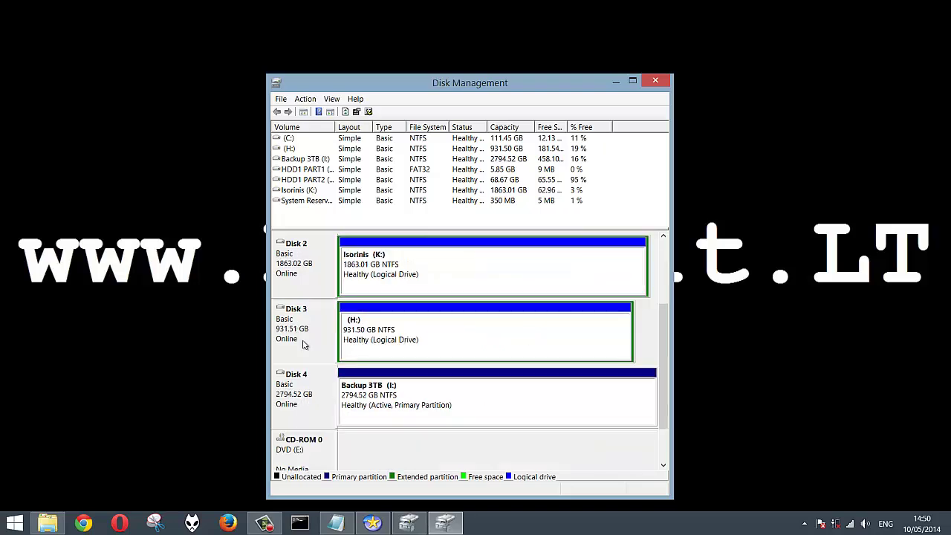
pyautogui.scroll(3, 653, 402)
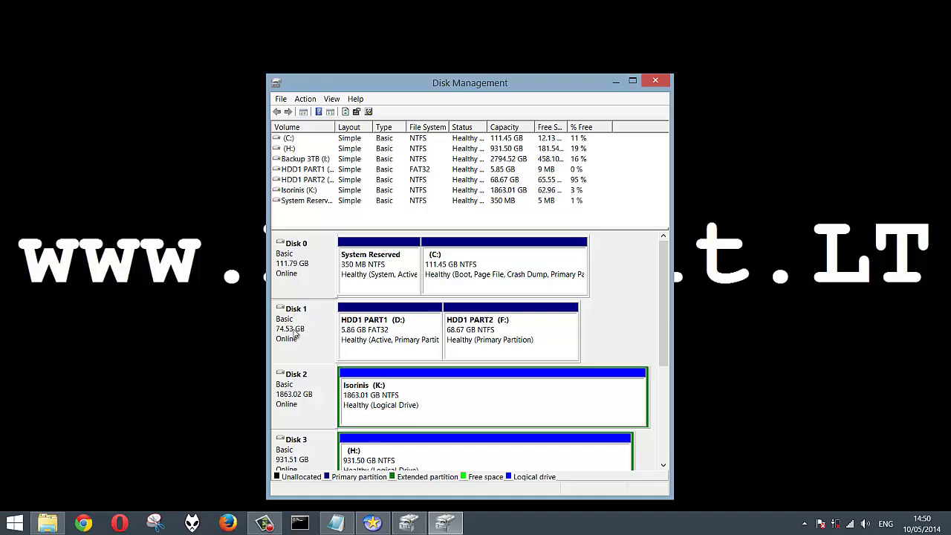
pyautogui.click(492, 339)
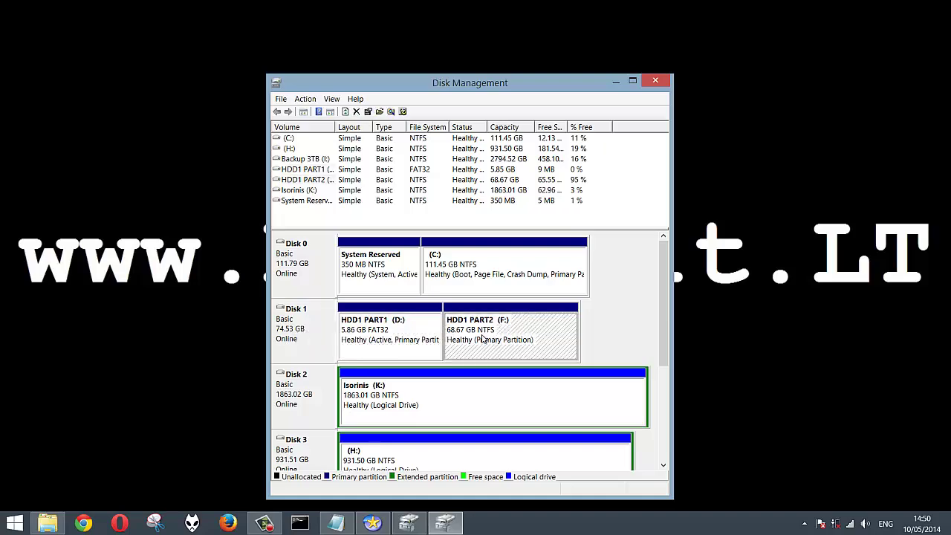
pyautogui.click(46, 520)
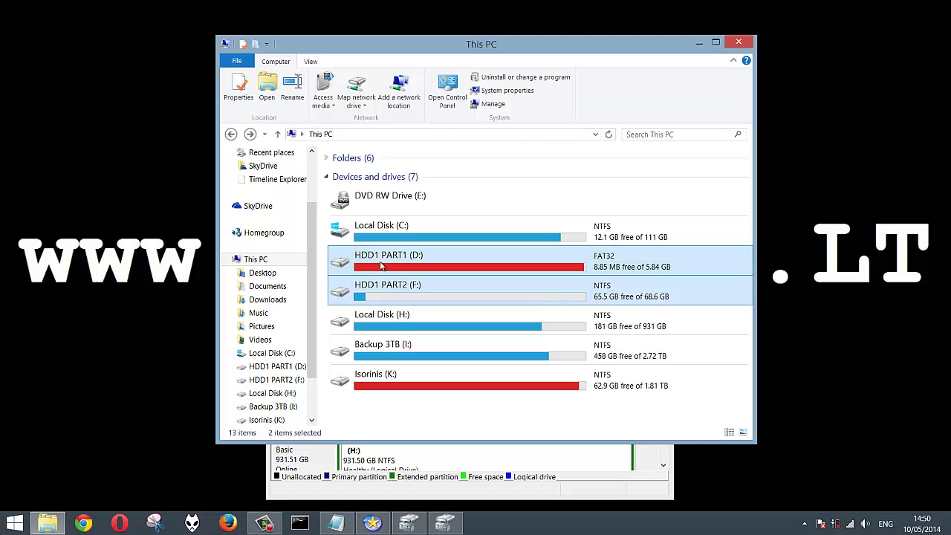
pyautogui.click(364, 295)
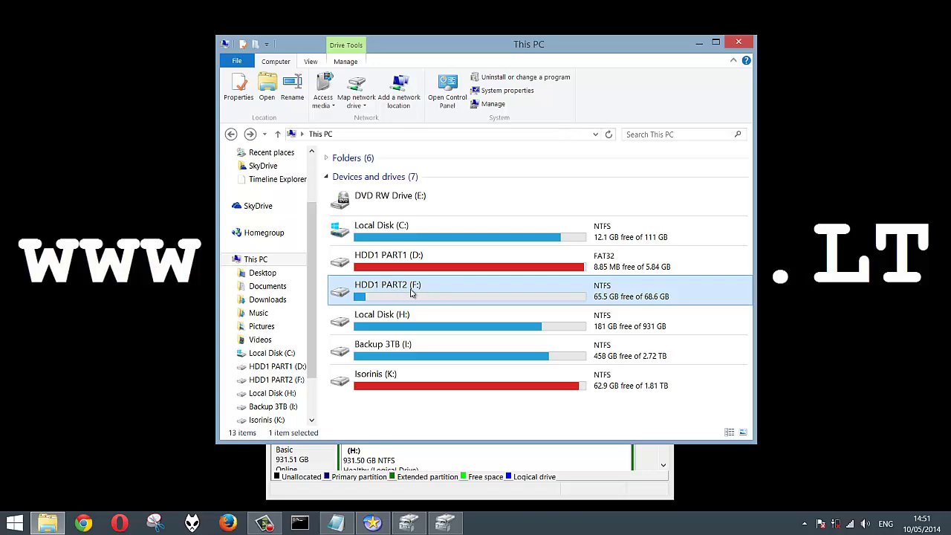
pyautogui.click(699, 43)
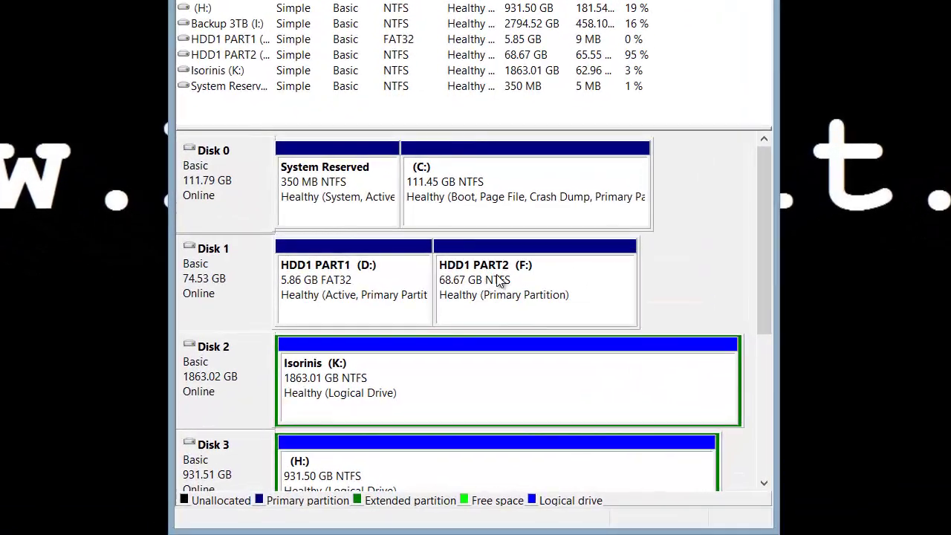
# - Shrink the HDD1 PART2 (F:) volume on Disk 1 by 20000 MB
pyautogui.click(503, 280)
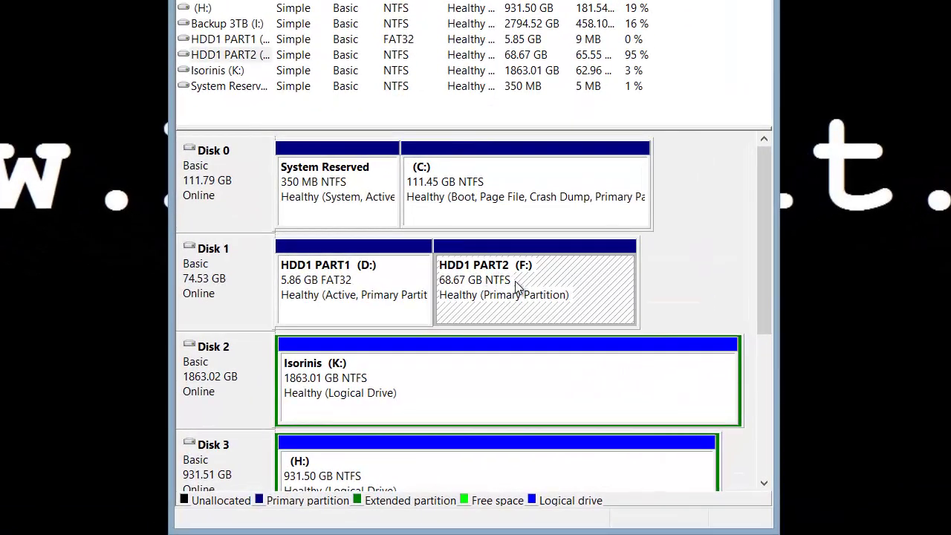
pyautogui.rightClick(518, 284)
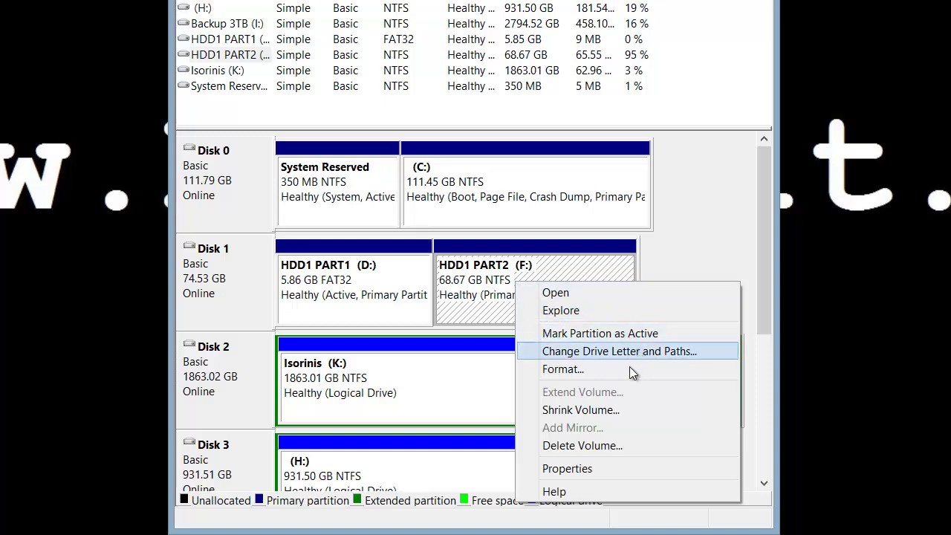
pyautogui.click(601, 408)
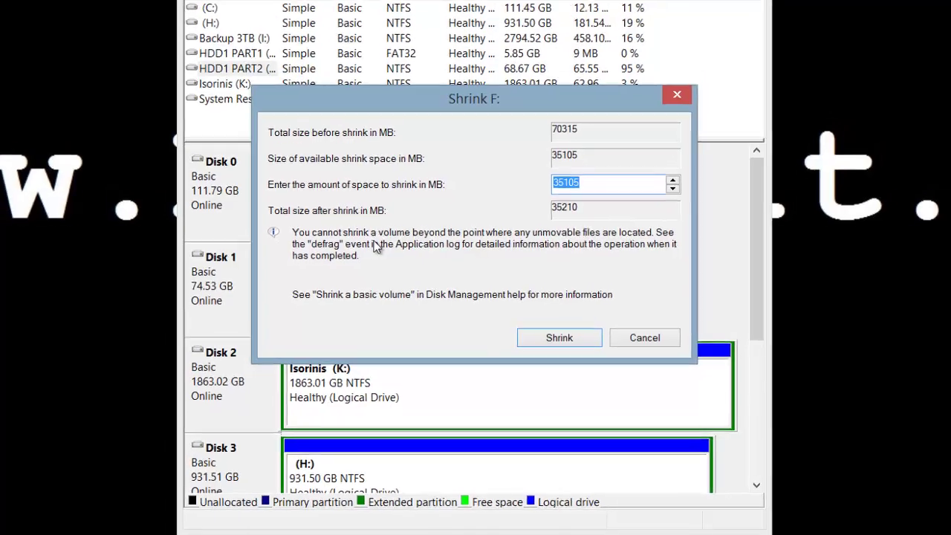
pyautogui.write('20')
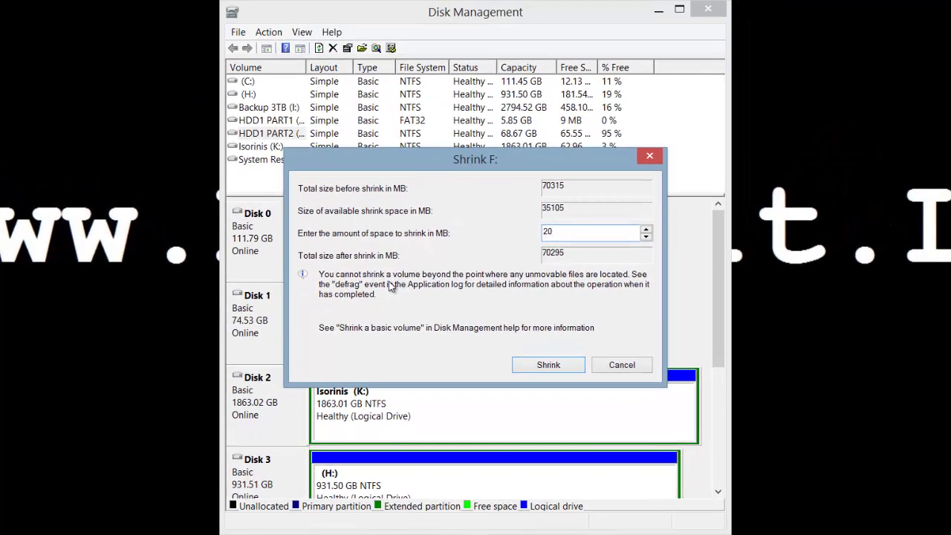
pyautogui.write('000')
pyautogui.click(546, 364)
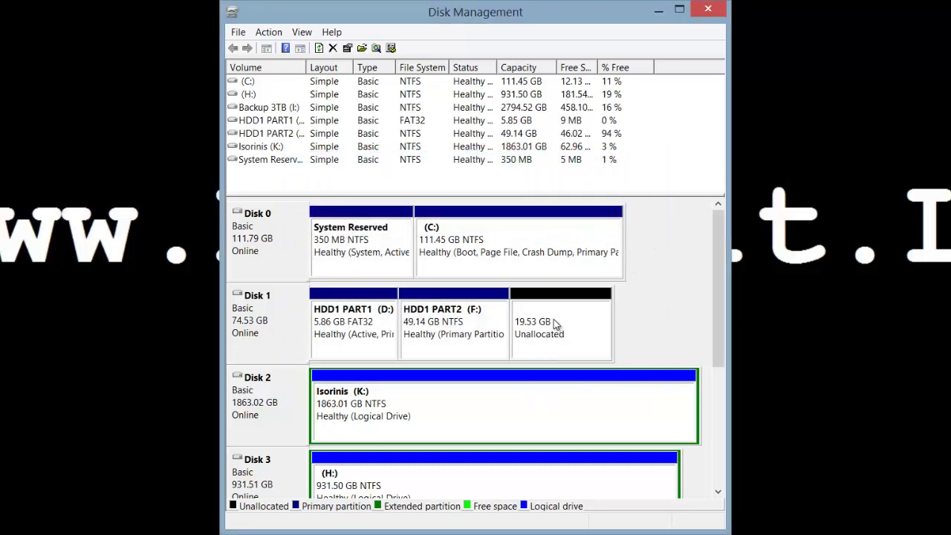
# - Check the unallocated space on Disk 1 and the size of HDD1 PART2 (F:) in This PC, and return to Disk Management
pyautogui.click(556, 327)
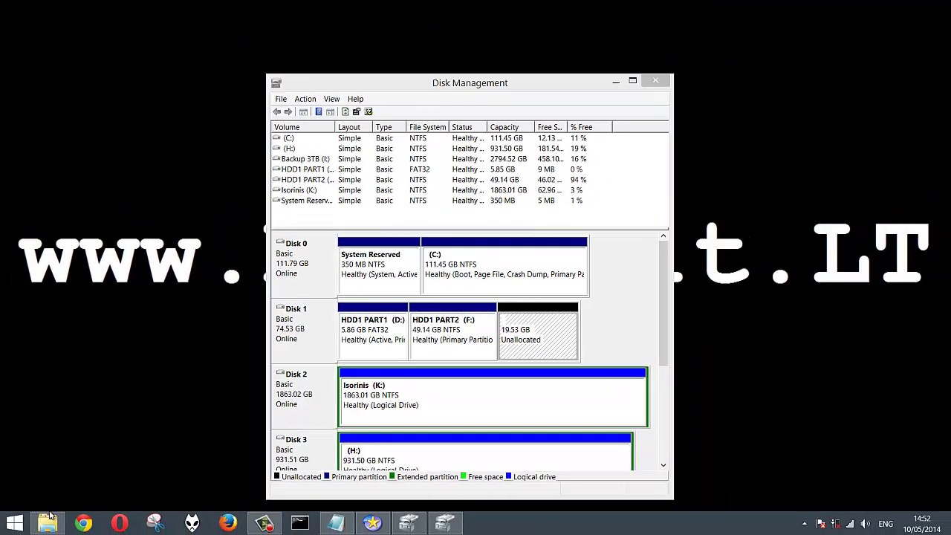
pyautogui.click(47, 523)
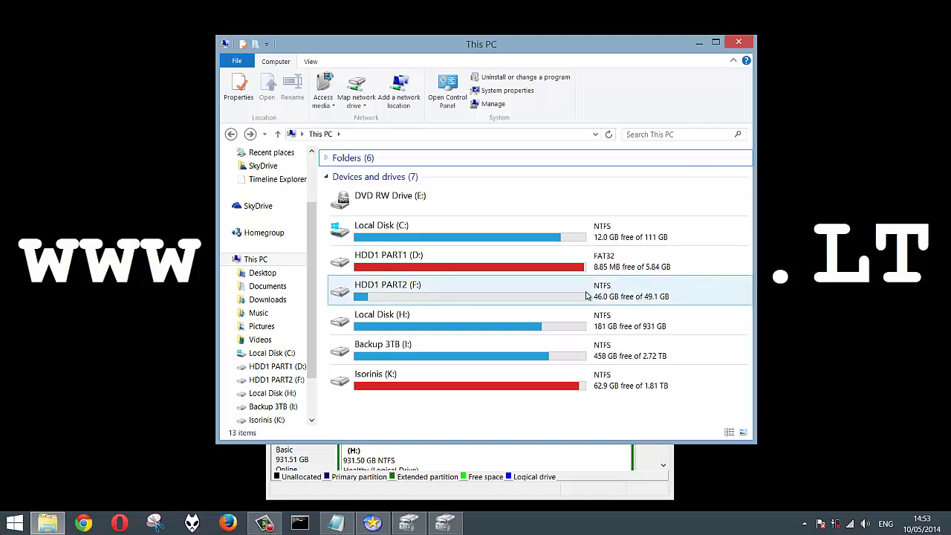
pyautogui.hotkey('alt', 'Tab')
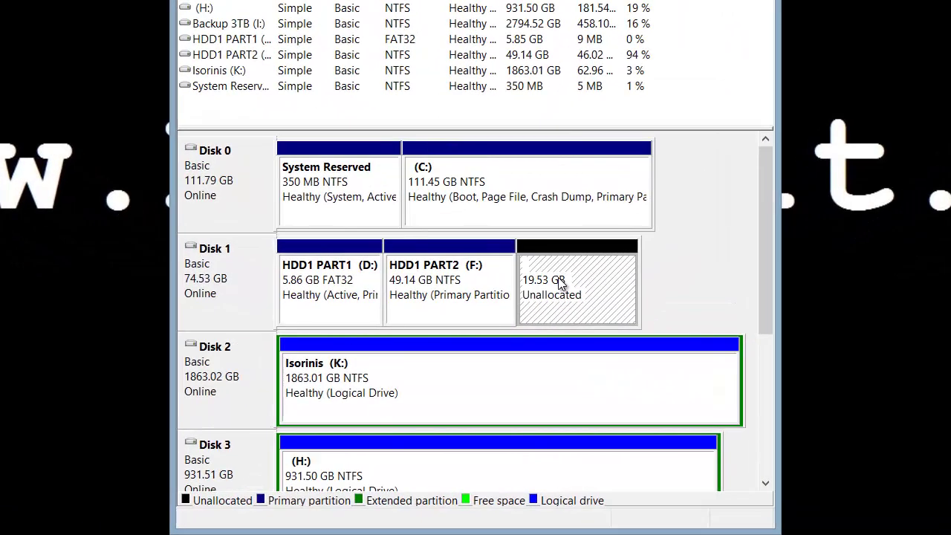
# - Start a new simple volume in Disk 1's unallocated space, keeping the 19999 MB size and assigning drive letter Z
pyautogui.rightClick(561, 283)
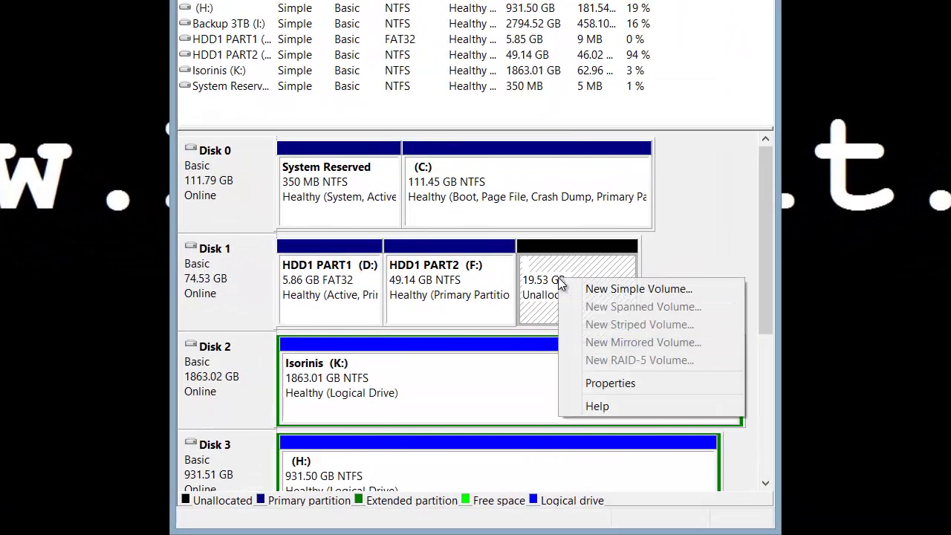
pyautogui.click(630, 292)
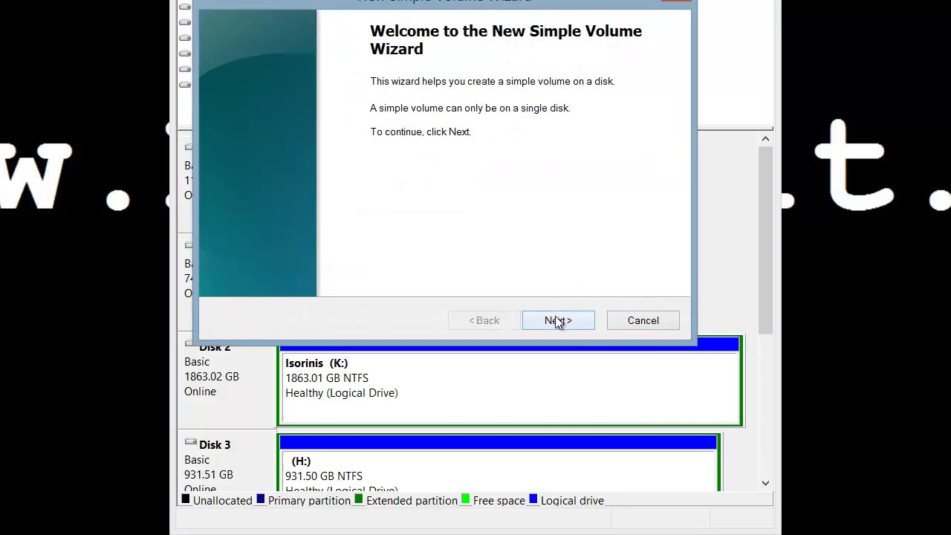
pyautogui.click(555, 316)
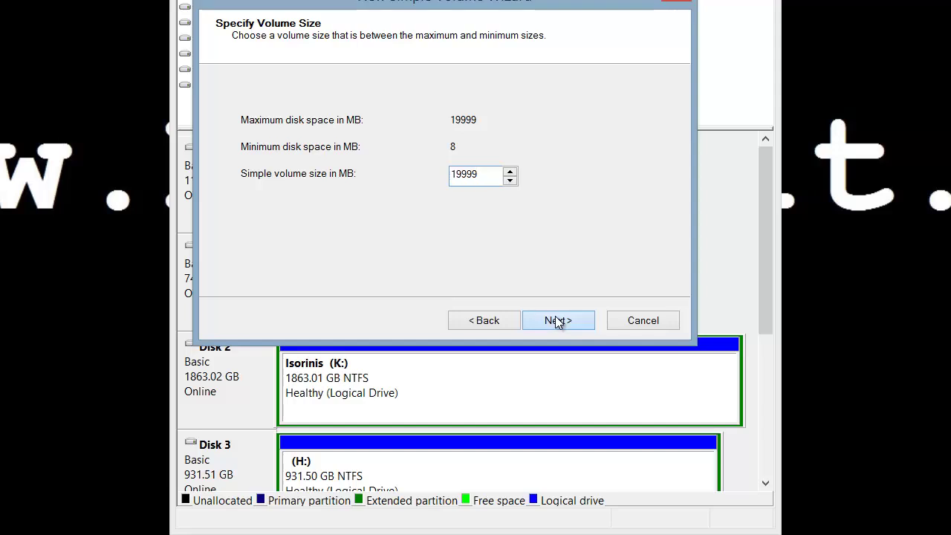
pyautogui.click(555, 315)
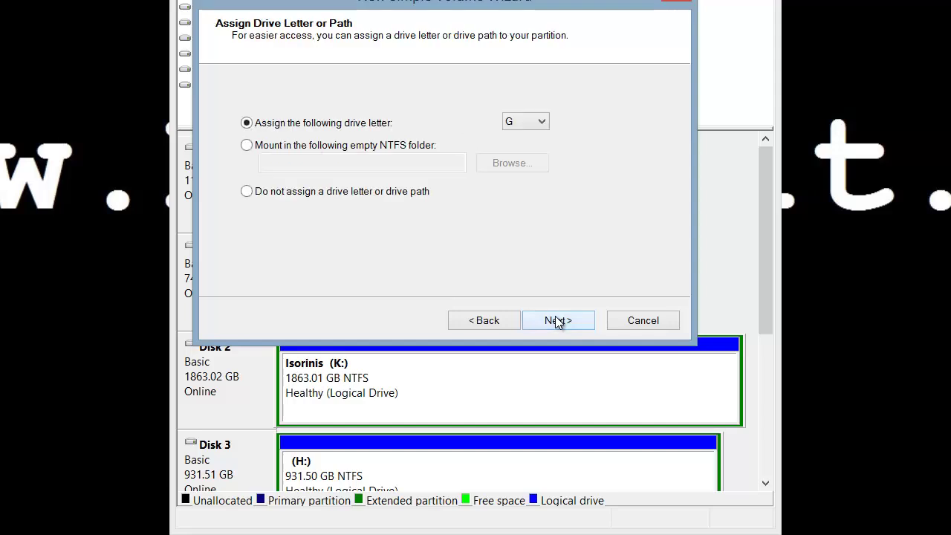
pyautogui.click(518, 122)
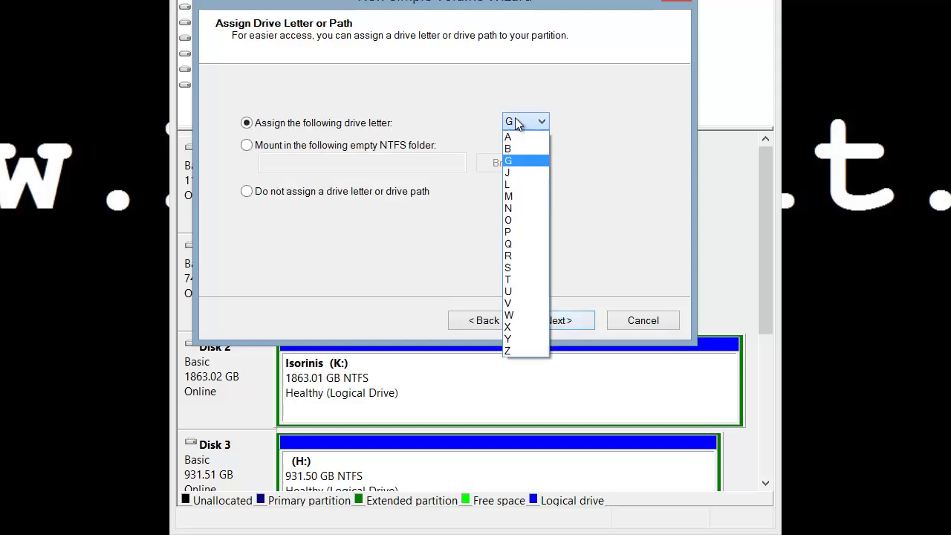
pyautogui.click(519, 349)
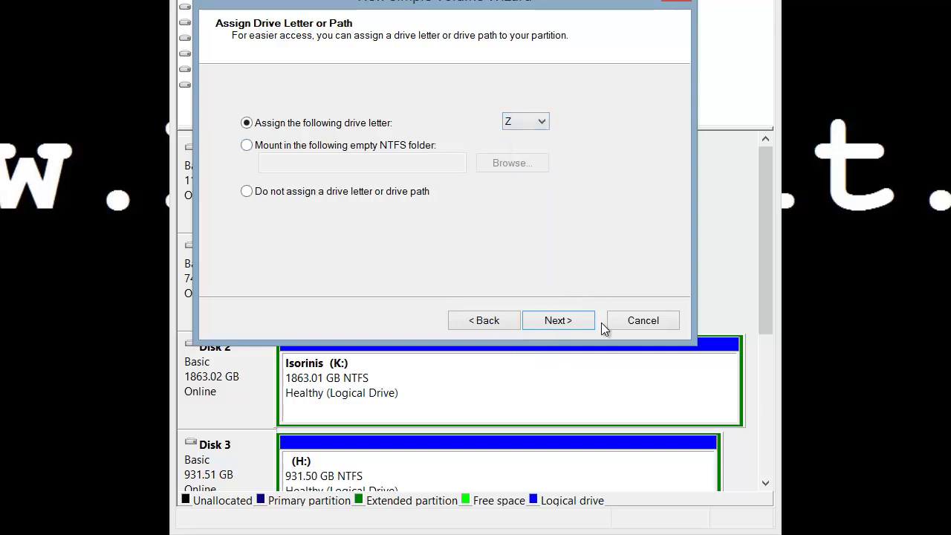
pyautogui.click(563, 320)
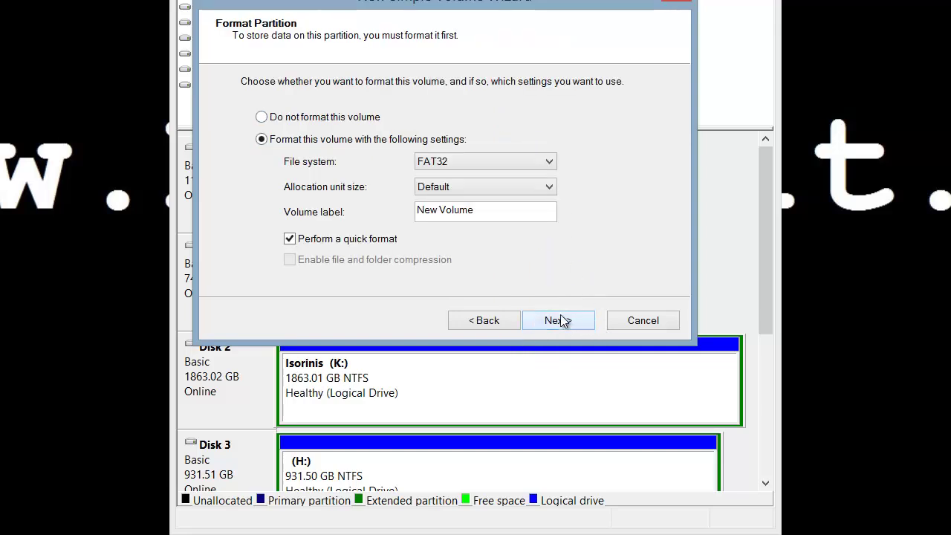
# - Set the new volume to a quick NTFS format with the label testas, and finish creating it
pyautogui.click(489, 165)
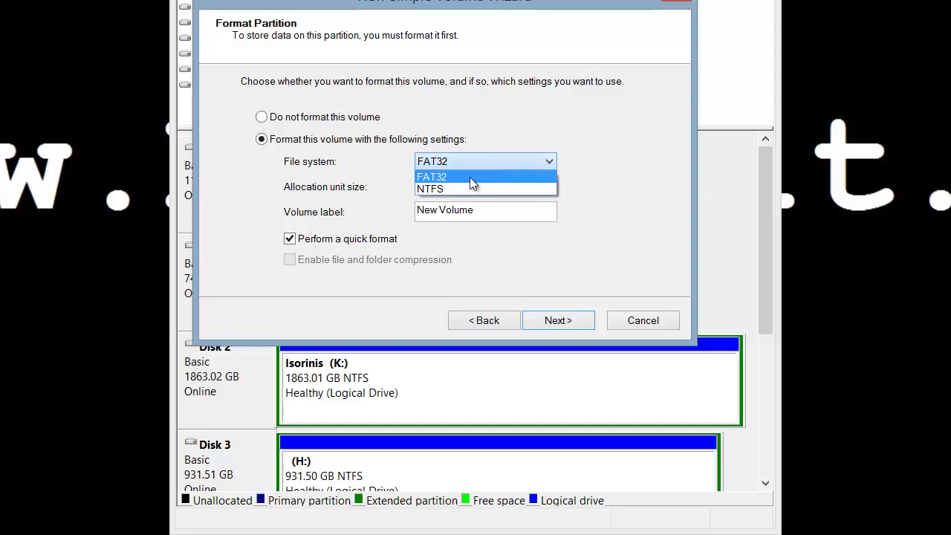
pyautogui.click(464, 187)
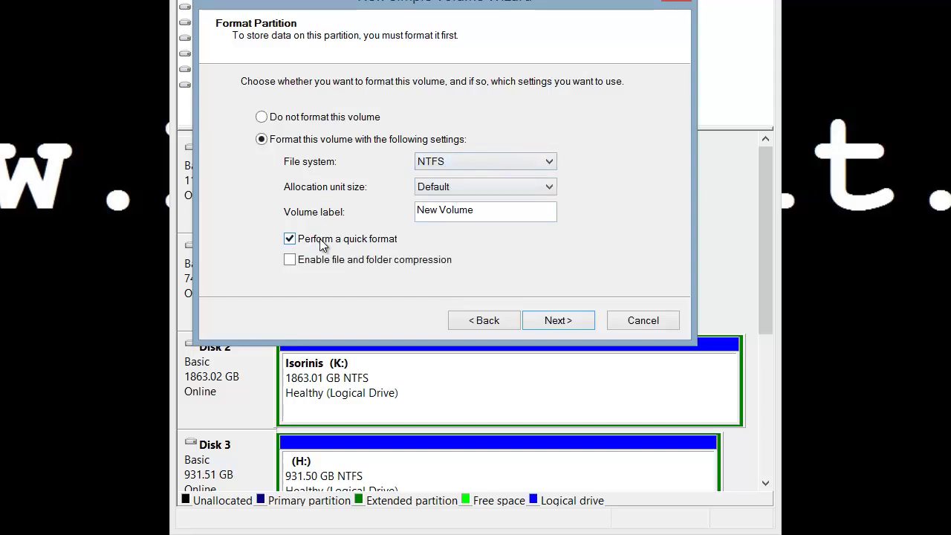
pyautogui.moveTo(487, 210); pyautogui.dragTo(254, 190)
pyautogui.write('teste')
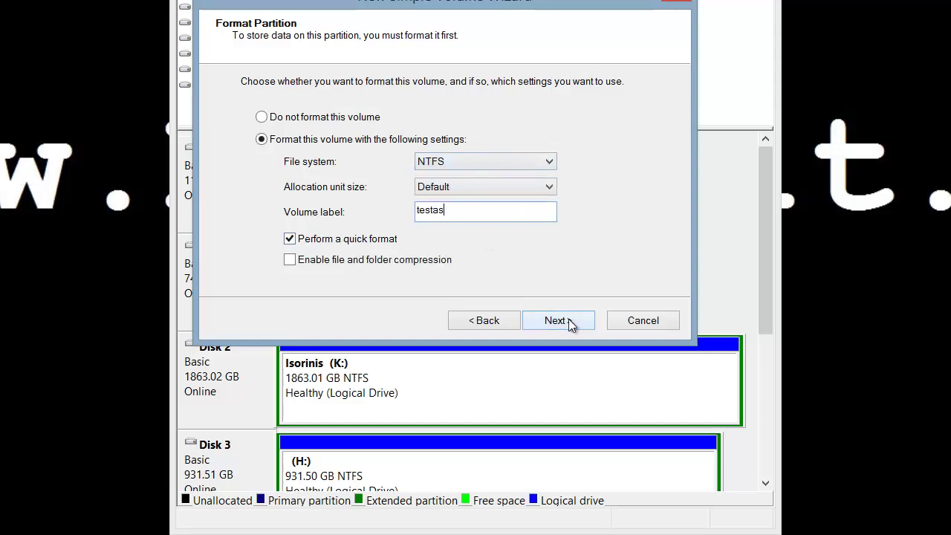
pyautogui.click(557, 320)
pyautogui.click(569, 319)
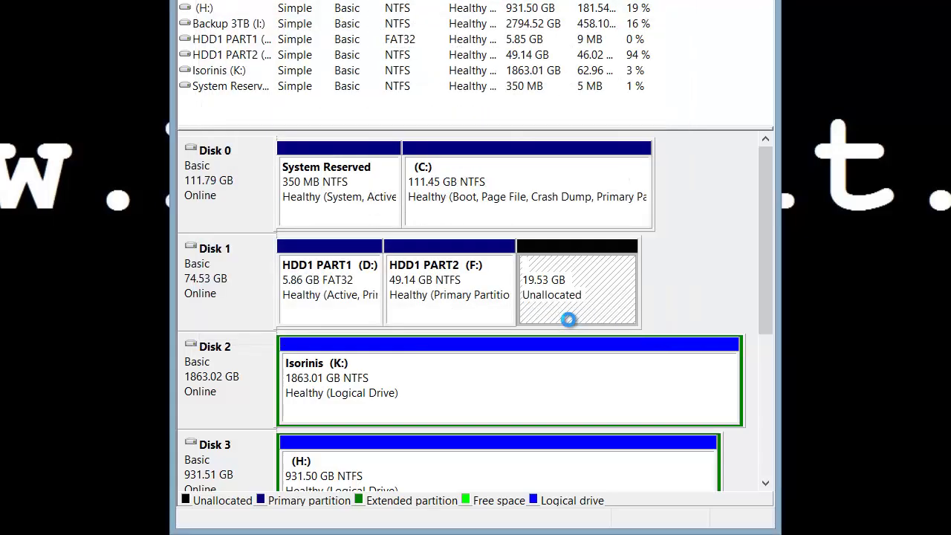
pyautogui.click(571, 312)
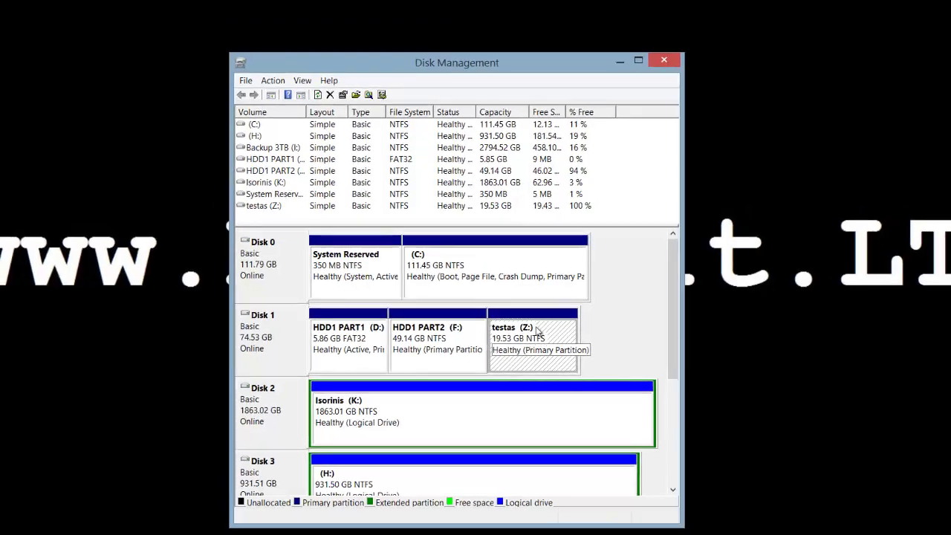
# - Check the testas (Z:) drive in This PC and review the disk-level options for Disk 1 in Disk Management
pyautogui.press('super+e')
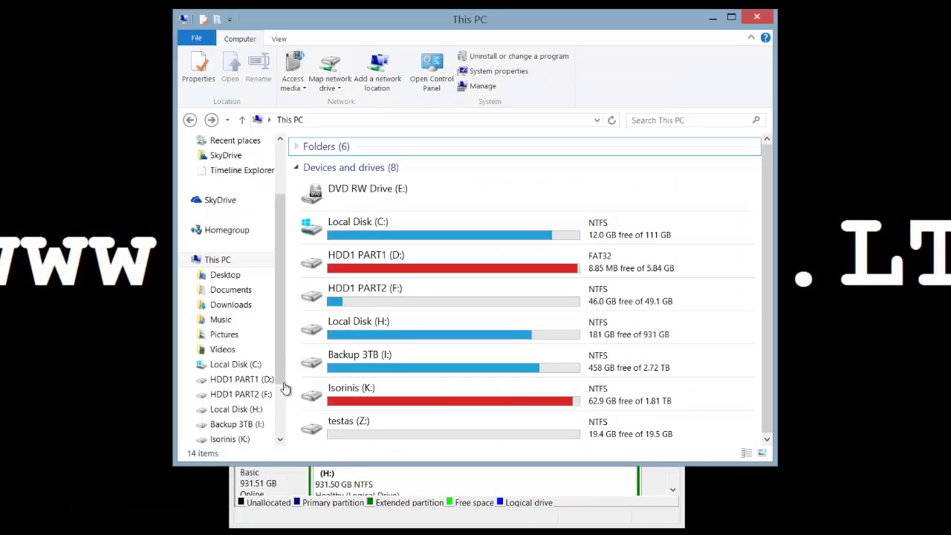
pyautogui.click(468, 432)
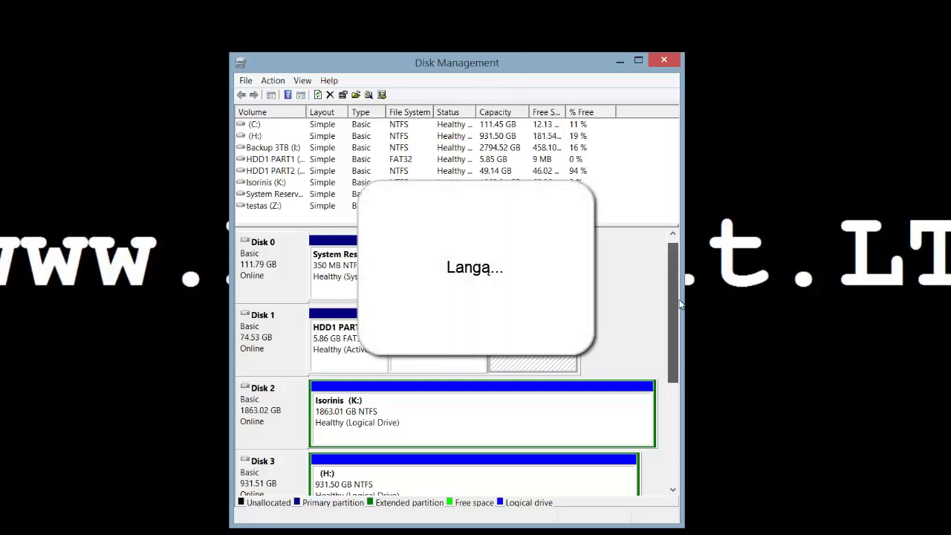
pyautogui.scroll(-1, 426, 443)
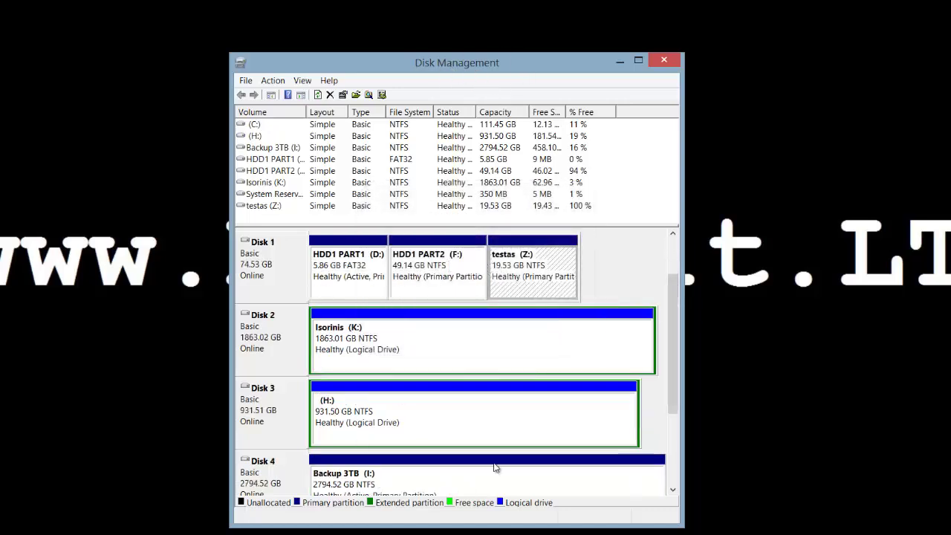
pyautogui.click(252, 258)
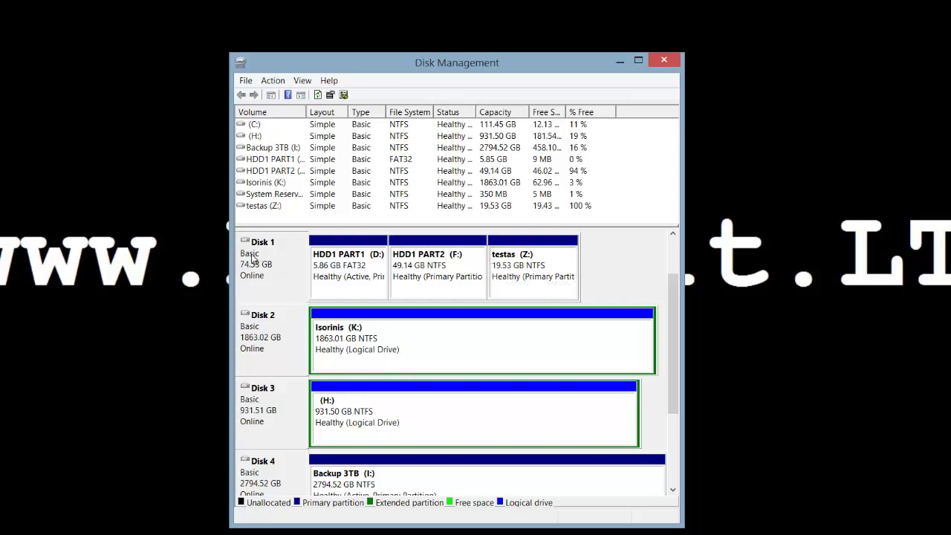
pyautogui.rightClick(254, 258)
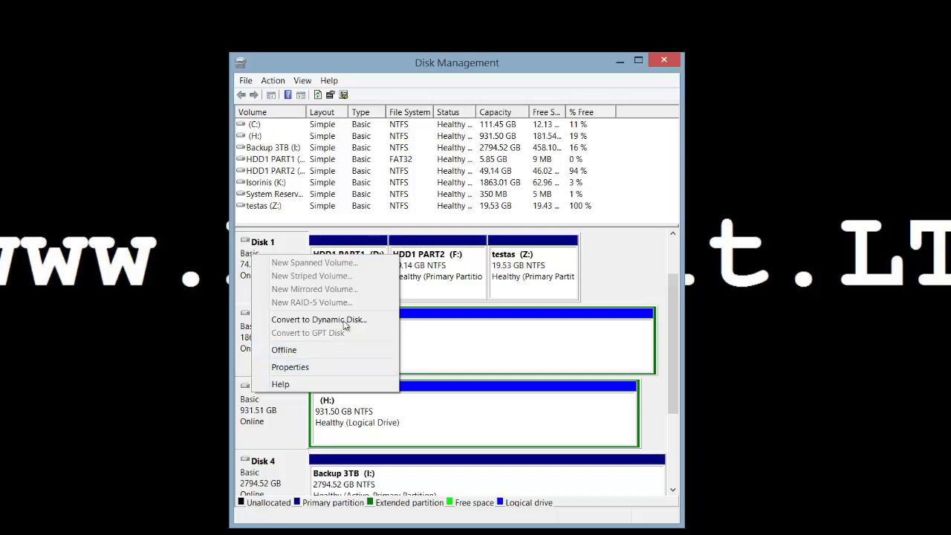
pyautogui.click(583, 280)
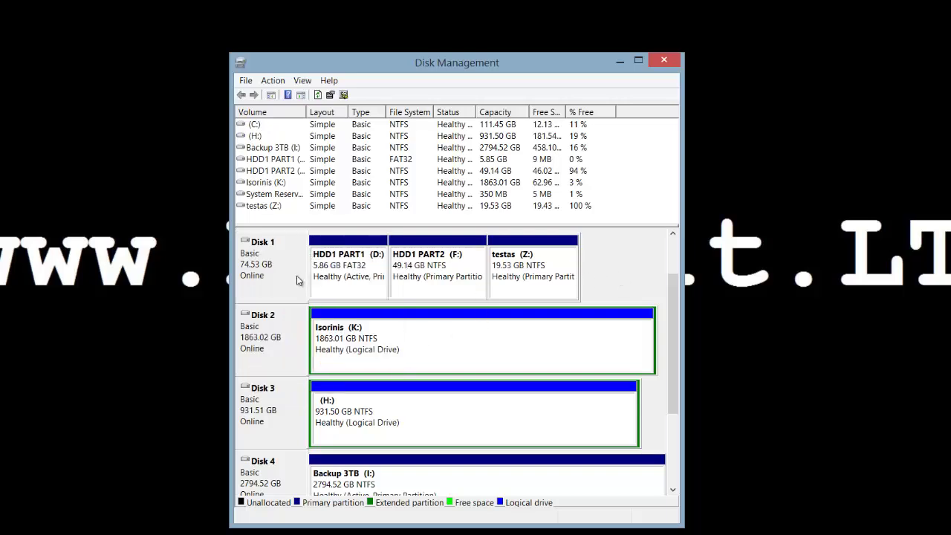
pyautogui.moveTo(675, 333); pyautogui.dragTo(660, 279)
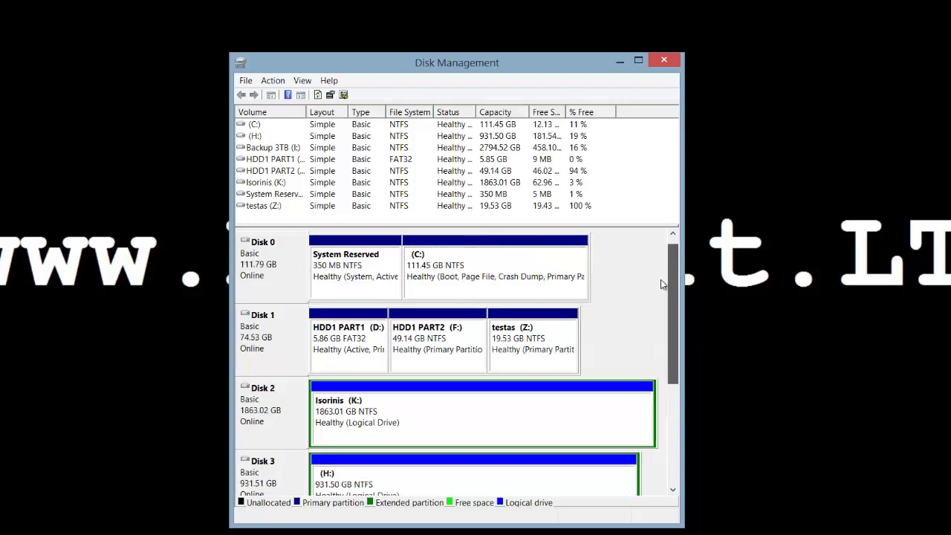
# - Minimize Disk Management, switch to EaseUS Partition Master, and refresh its disk list
pyautogui.click(622, 59)
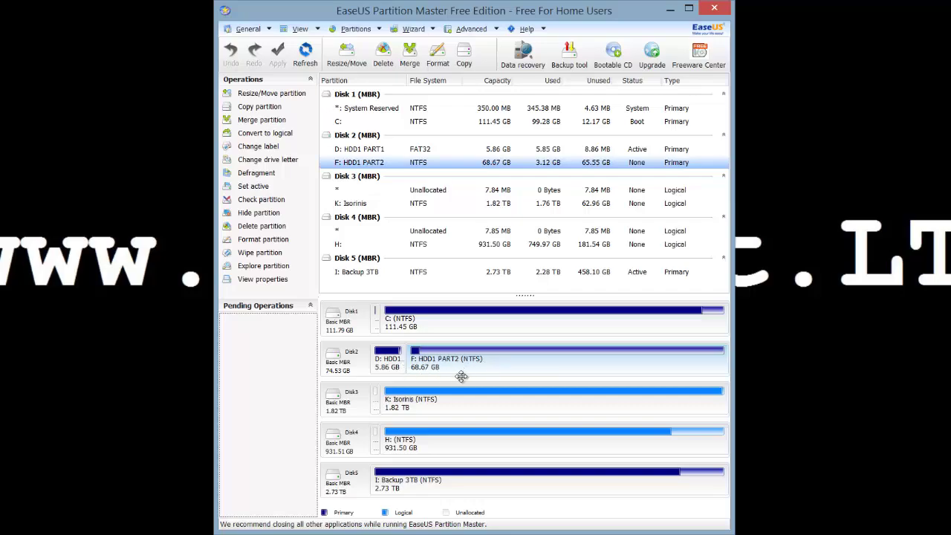
pyautogui.click(305, 53)
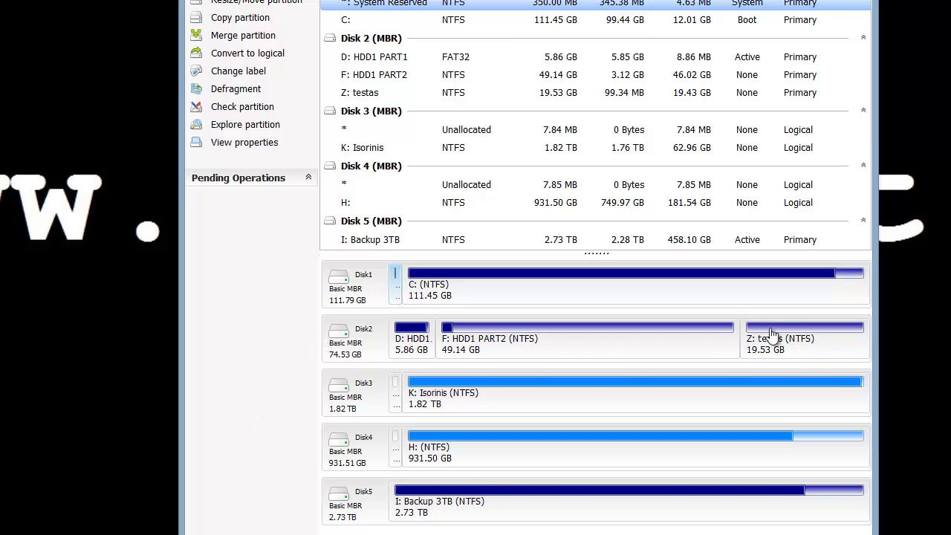
pyautogui.moveTo(802, 340)
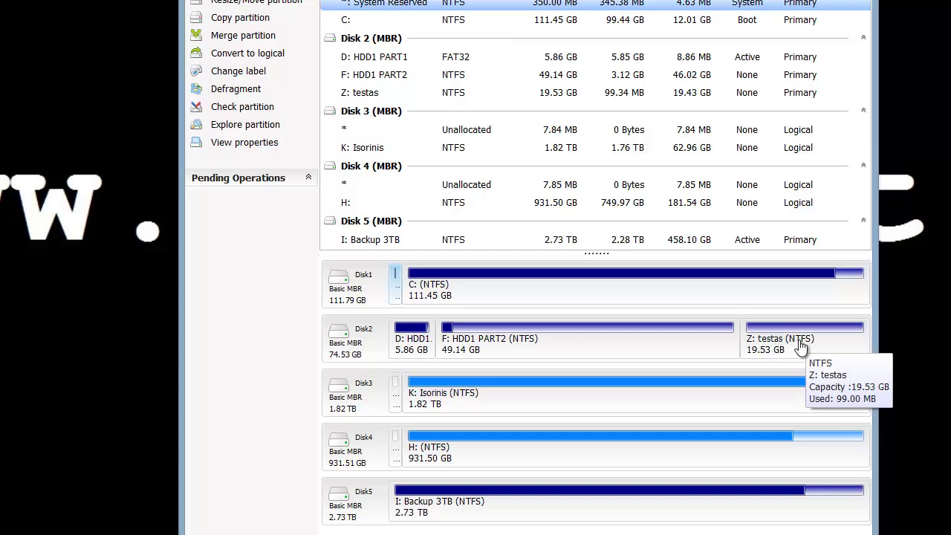
# - Queue the deletion of the Z: testas partition on Disk 2 and select the freed unallocated space
pyautogui.click(796, 339)
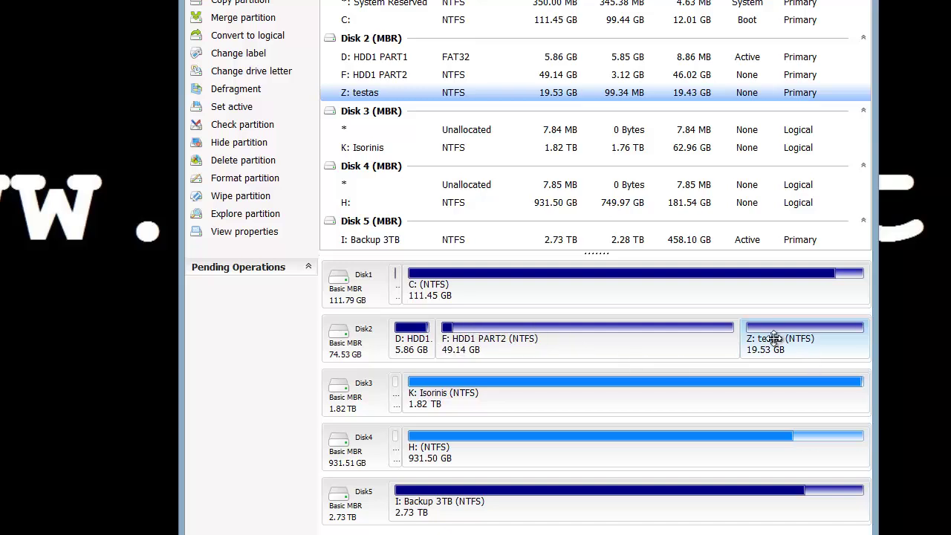
pyautogui.moveTo(789, 344)
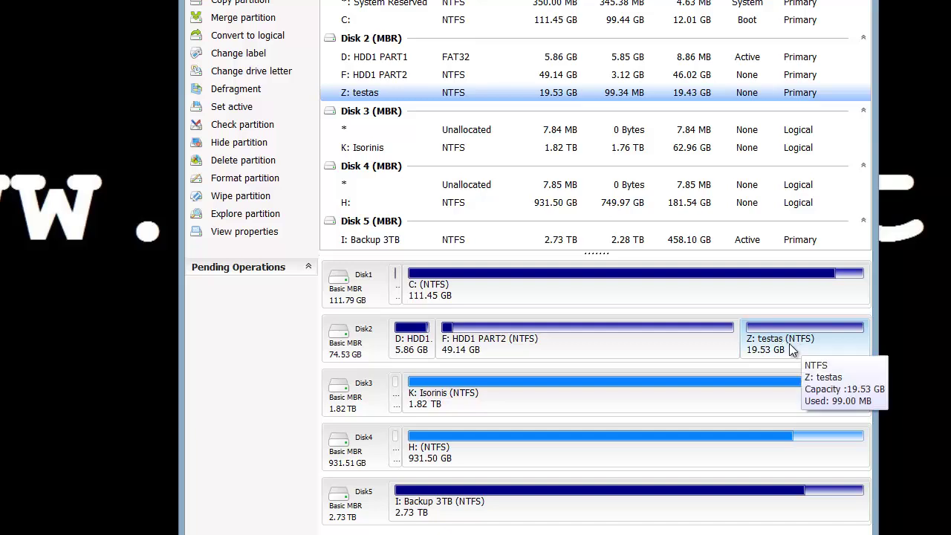
pyautogui.rightClick(790, 343)
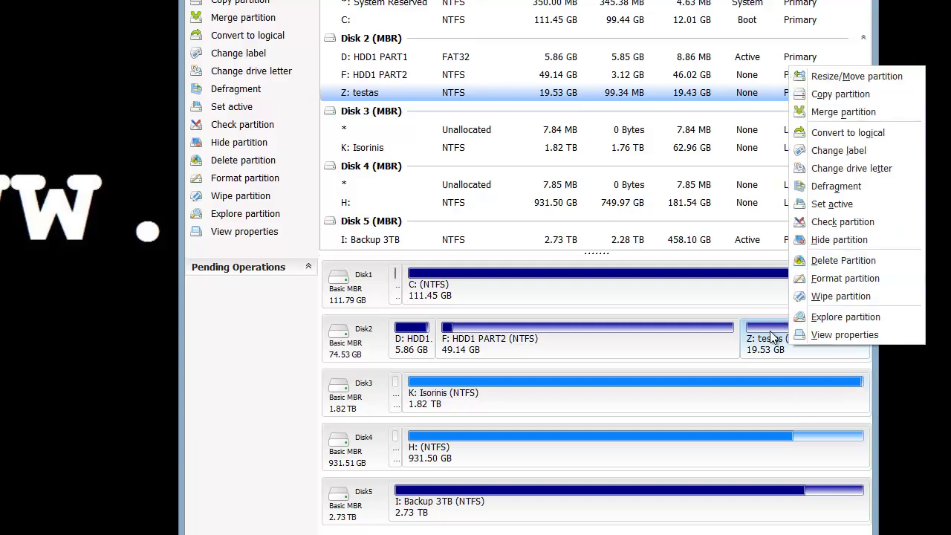
pyautogui.click(844, 261)
pyautogui.click(538, 283)
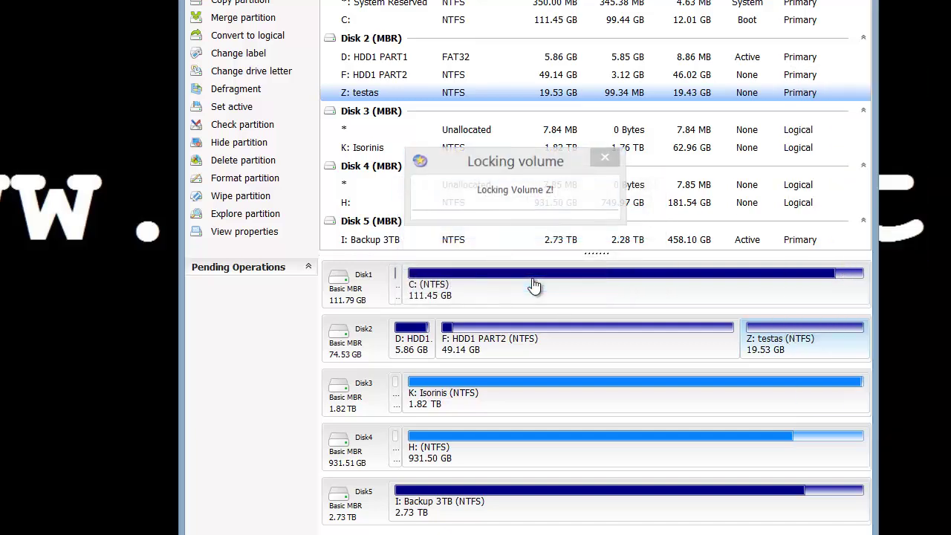
pyautogui.click(800, 341)
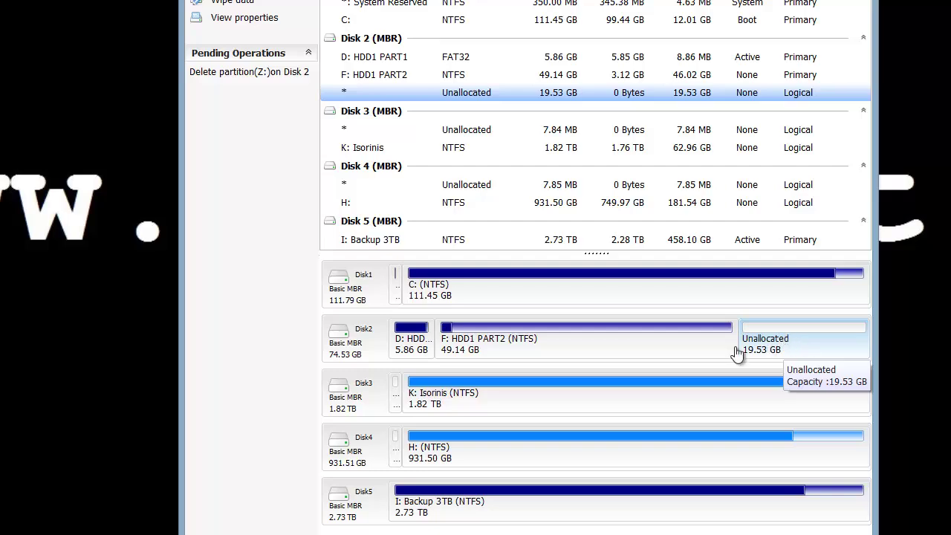
# - Move the F: HDD1 PART2 partition to the end of Disk 2, so all unallocated space directly follows D: HDD1 PART1
pyautogui.click(567, 336)
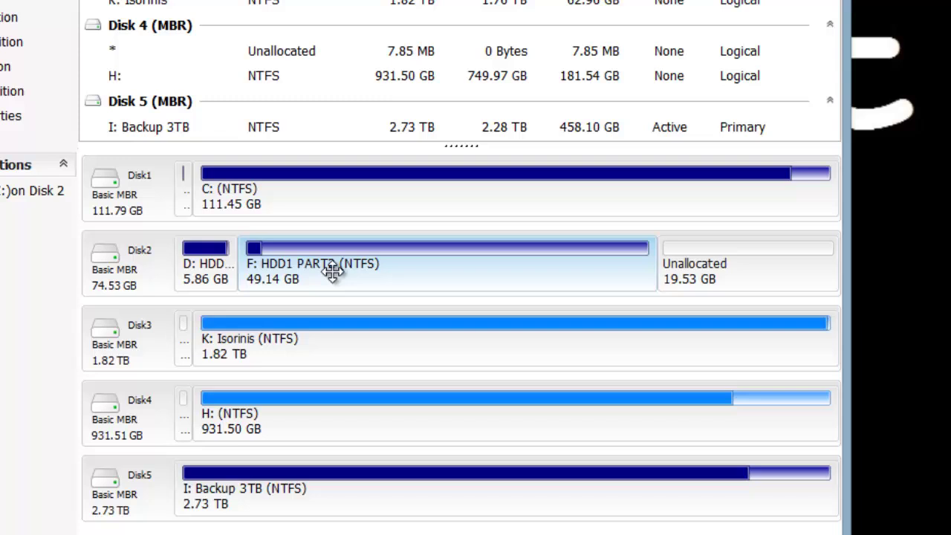
pyautogui.moveTo(332, 273); pyautogui.dragTo(378, 277)
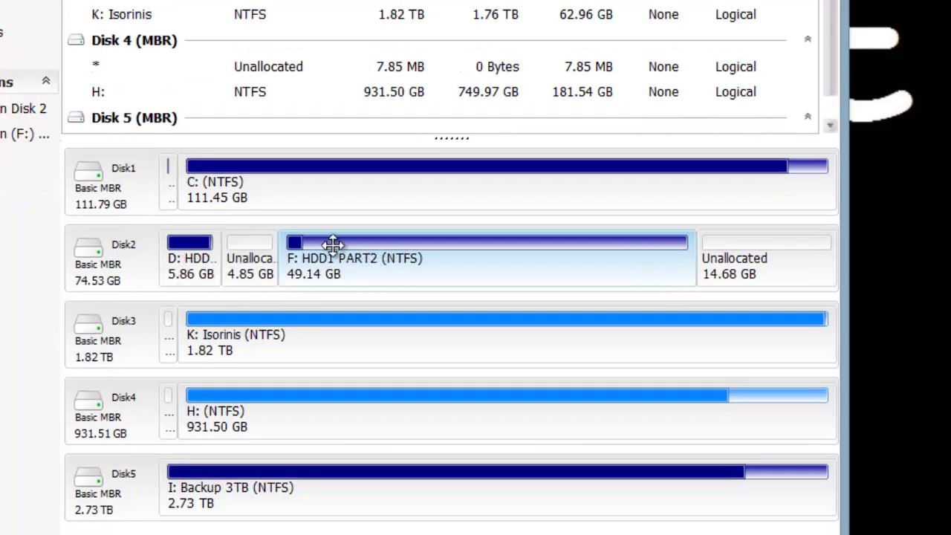
pyautogui.moveTo(334, 246); pyautogui.dragTo(604, 272)
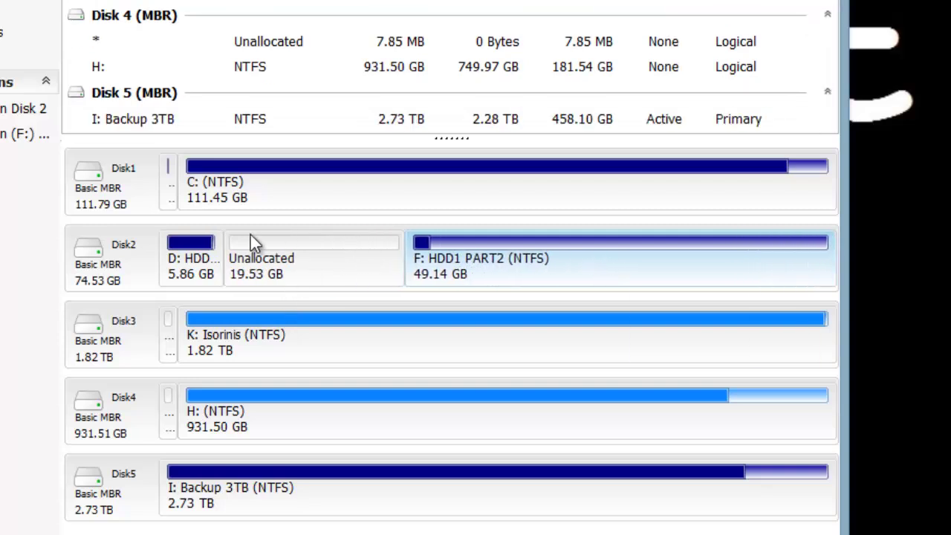
# - Resize the D: HDD1 PART1 partition to 25995.8 MB, taking up all the unallocated space after it
pyautogui.click(188, 266)
pyautogui.rightClick(190, 267)
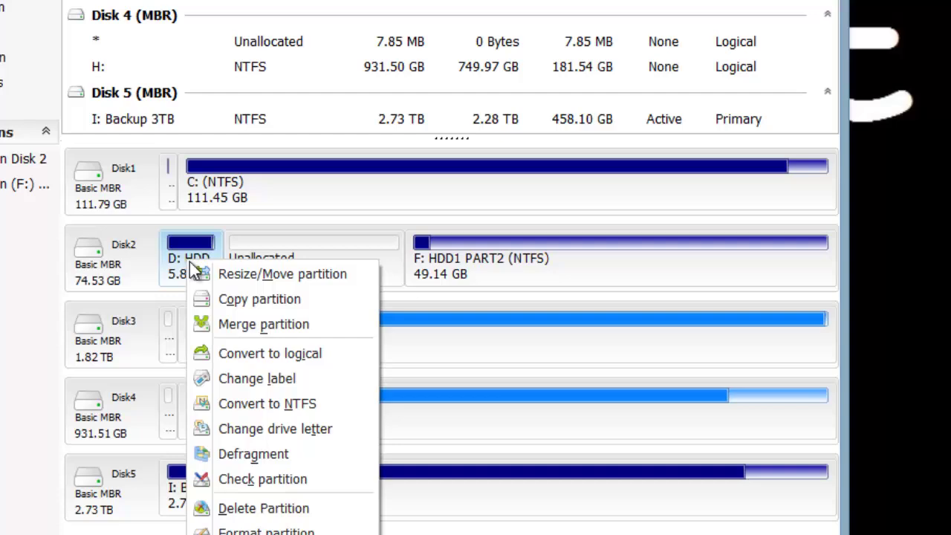
pyautogui.click(278, 279)
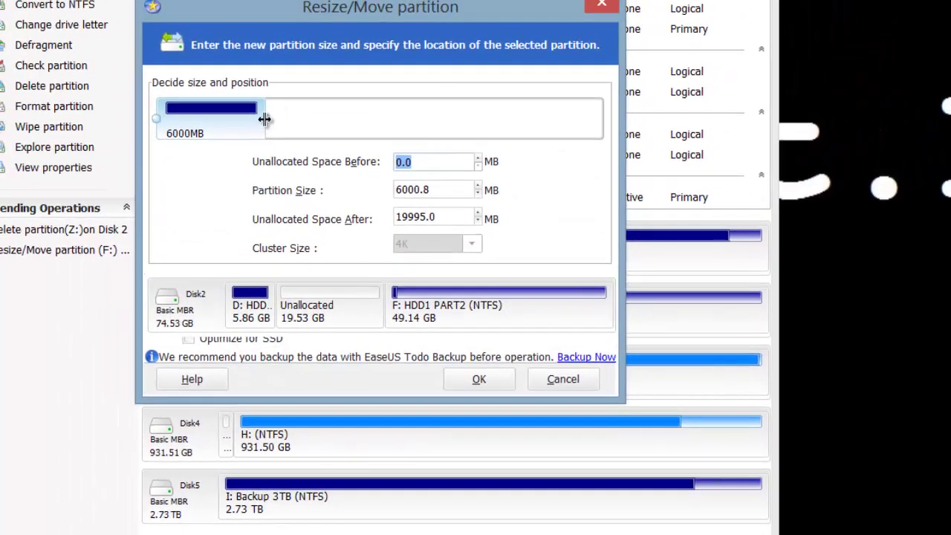
pyautogui.moveTo(263, 117); pyautogui.dragTo(602, 127)
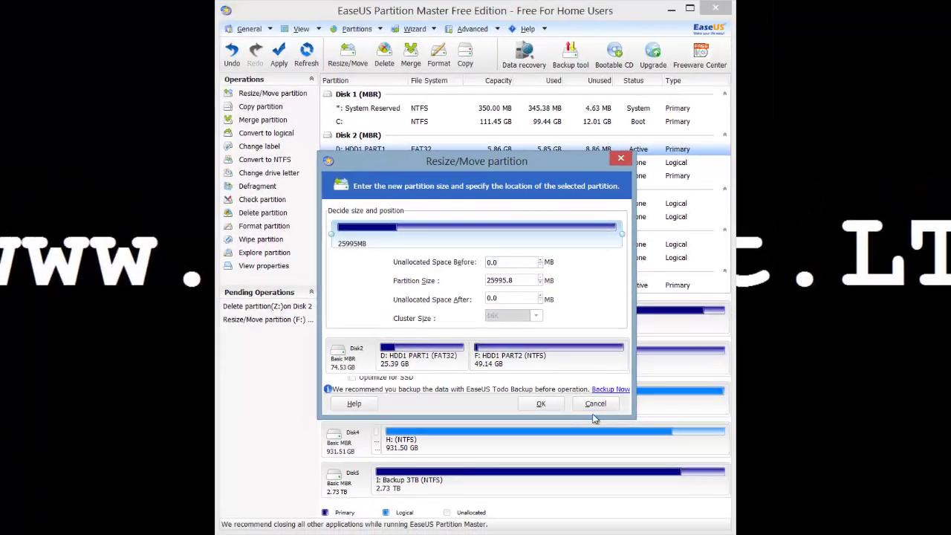
pyautogui.click(541, 403)
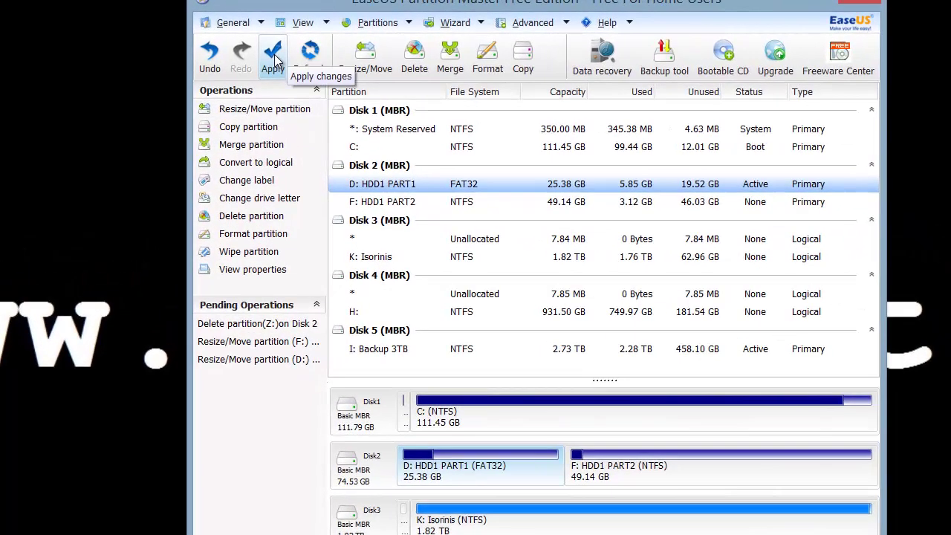
# - Apply all pending partition operations without shutting down the computer, and close the finish message
pyautogui.click(275, 59)
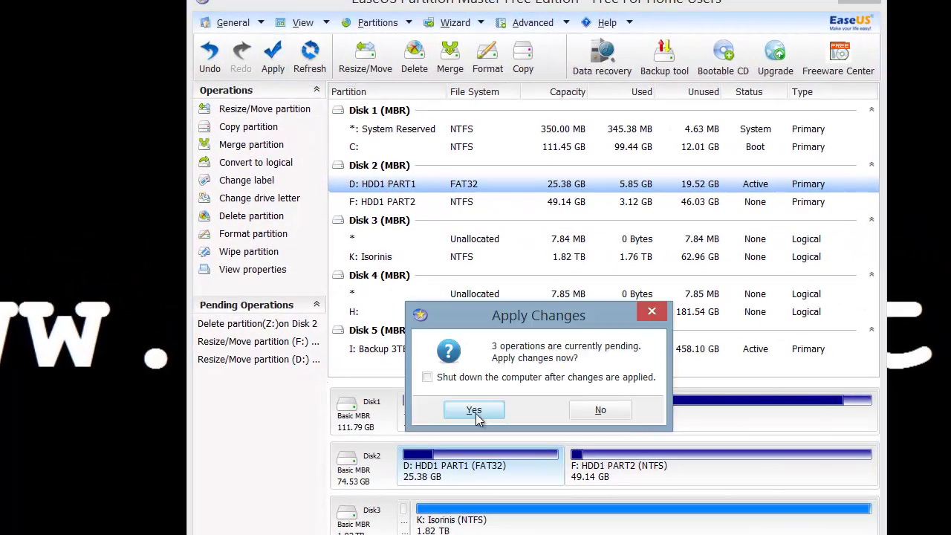
pyautogui.click(476, 411)
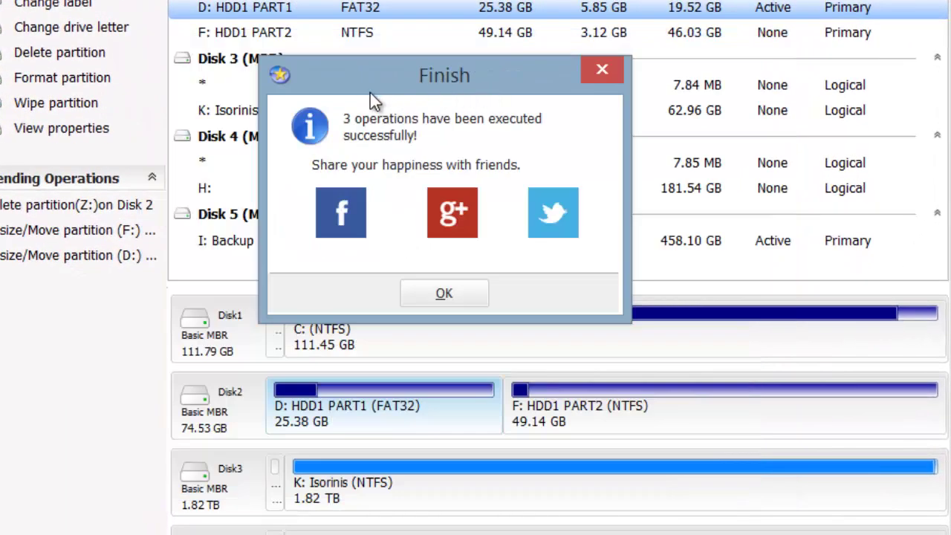
pyautogui.click(443, 294)
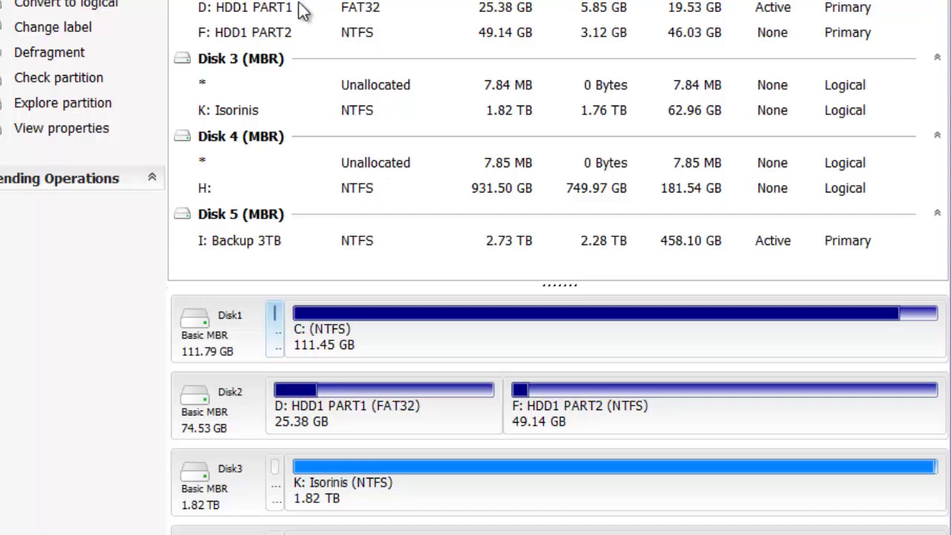
# - Check the capacities of D: HDD1 PART1 and F: HDD1 PART2 in the partition list
pyautogui.click(275, 11)
pyautogui.click(286, 32)
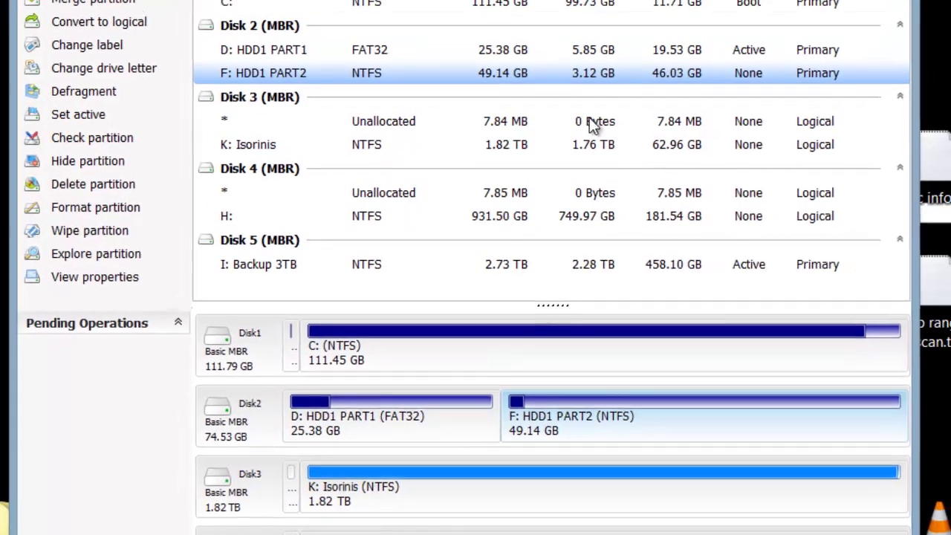
pyautogui.click(492, 63)
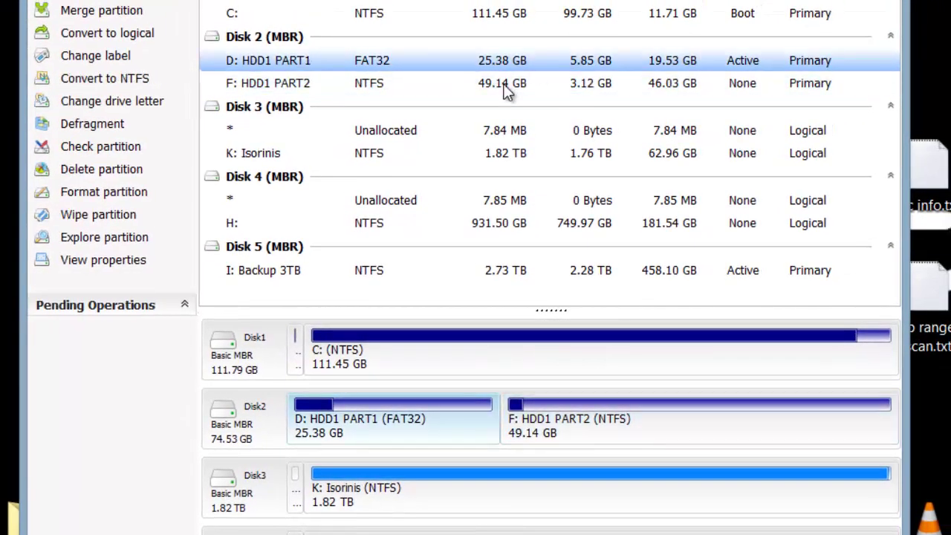
pyautogui.click(569, 84)
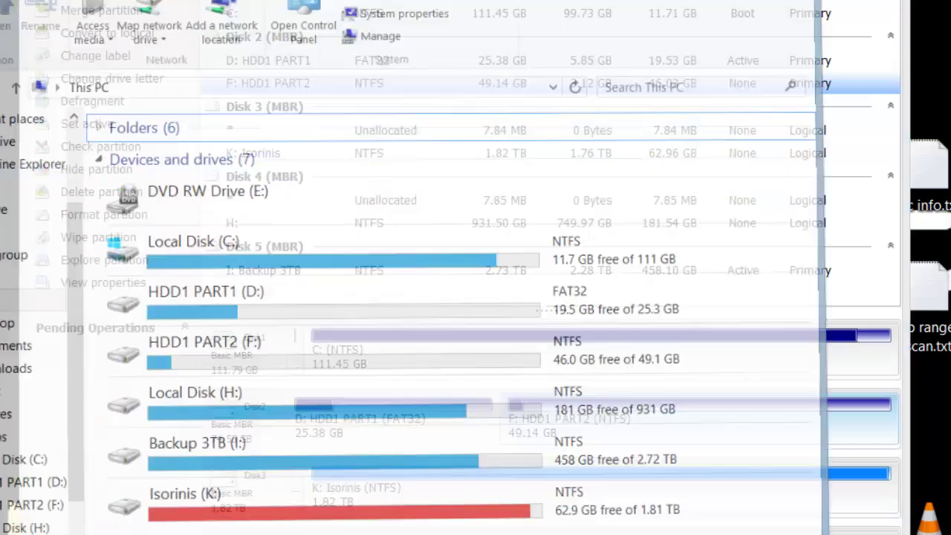